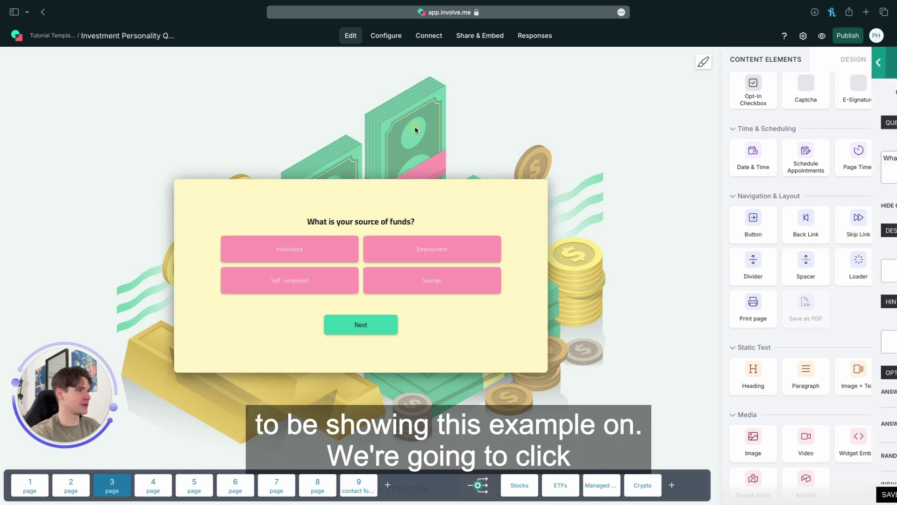
Step: Review the answers' outcome mappings on "What is your source of funds?" and "Have you invested before?", and view the Stocks outcome page
left_click(445, 209)
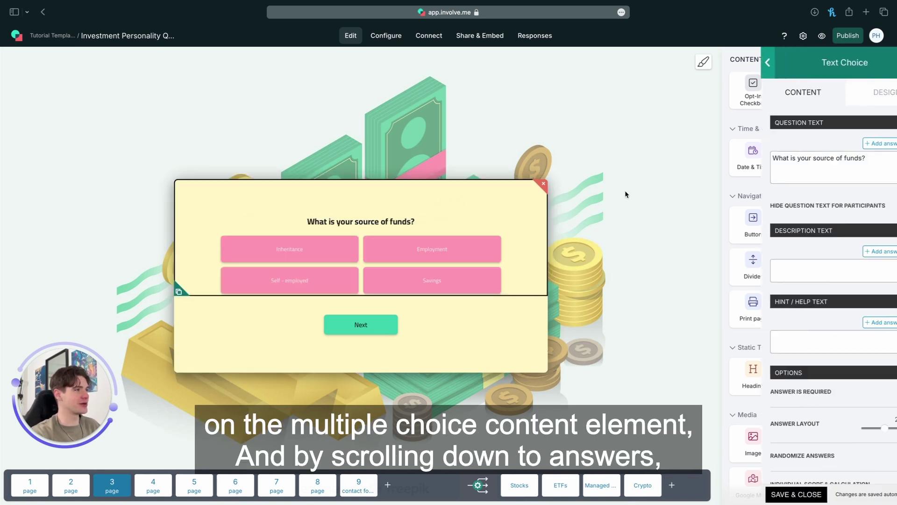
scroll(805, 251, "down", 10)
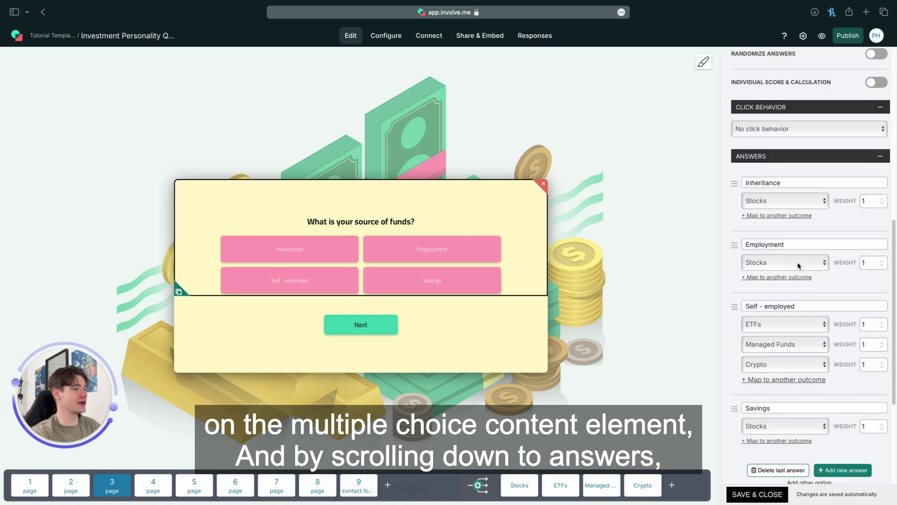
scroll(758, 222, "down", 2)
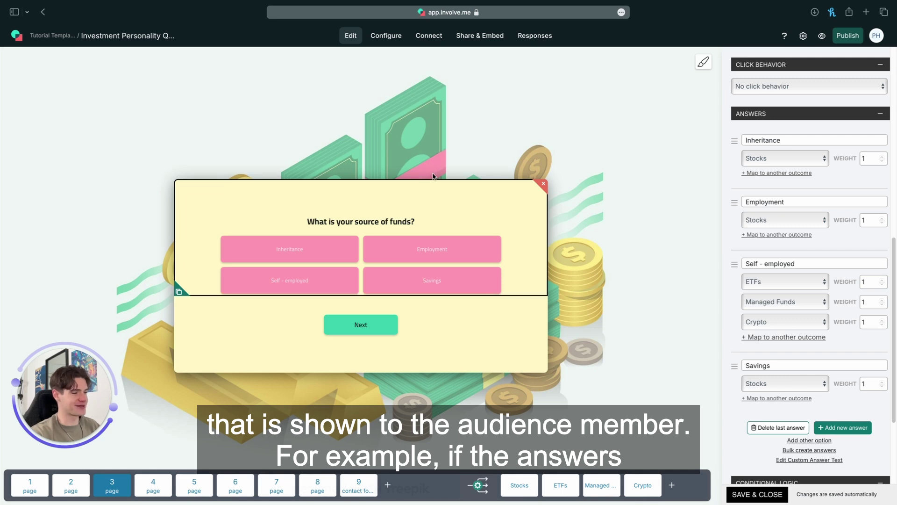
left_click(144, 489)
left_click(448, 310)
scroll(755, 318, "down", 6)
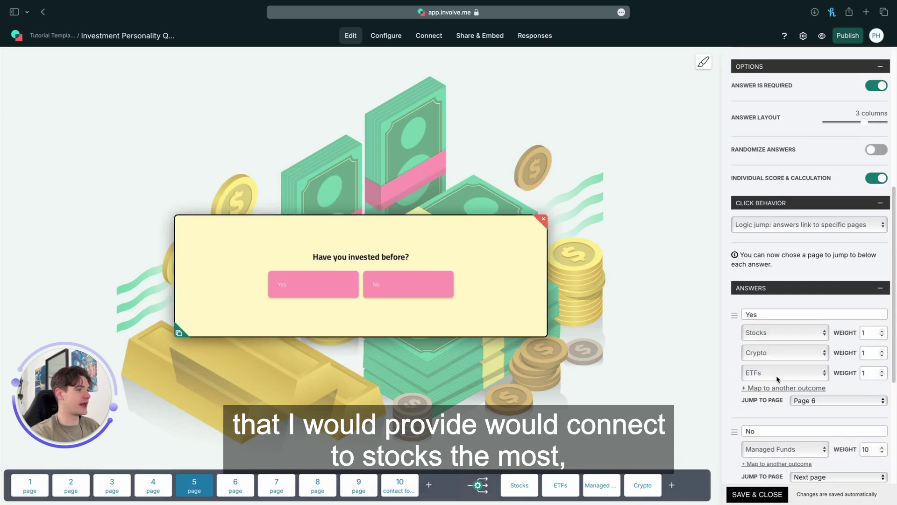
left_click(519, 485)
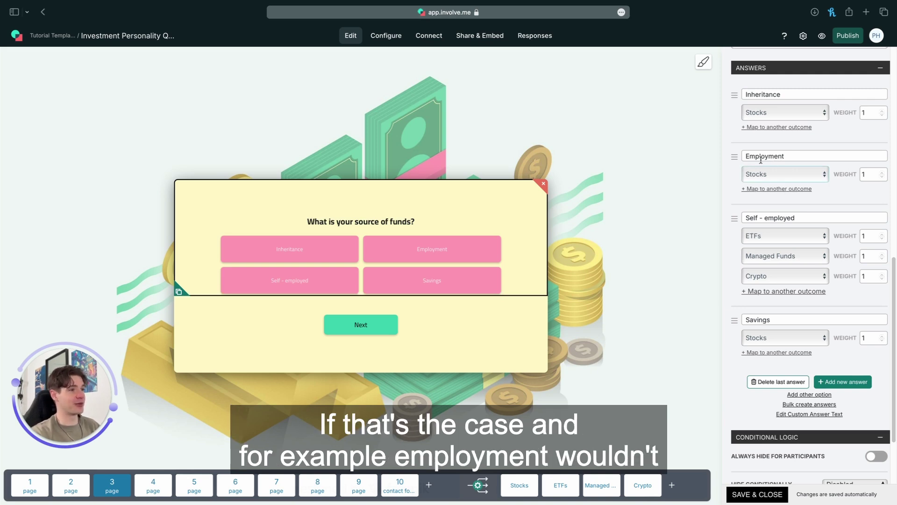
Step: Set the Employment answer of the source-of-funds question to "No outcome mapped"
left_click(786, 172)
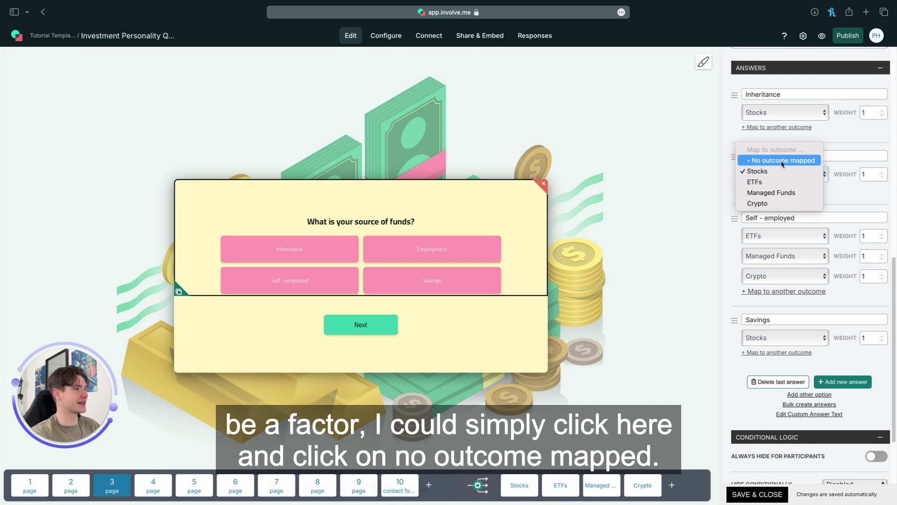
left_click(782, 162)
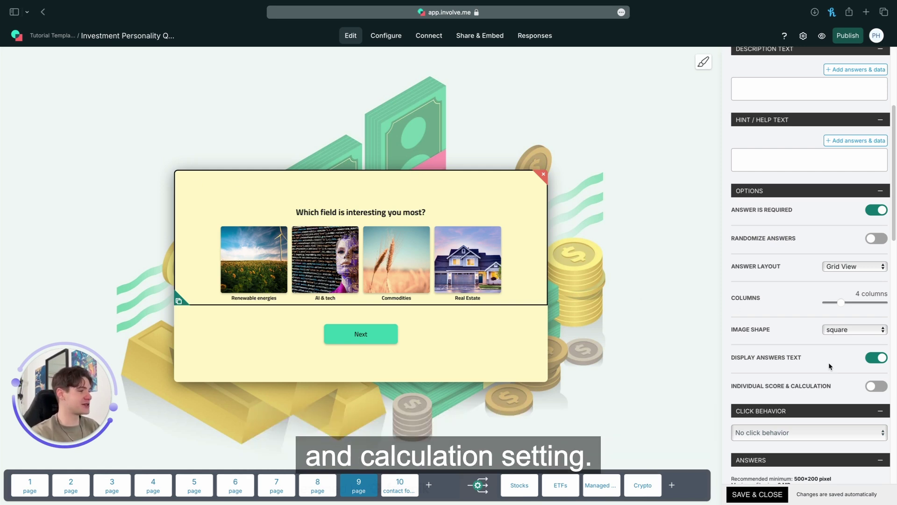
Step: Enable individual score and calculation for the question "Which field is interesting you most?"
scroll(779, 248, "up", 3)
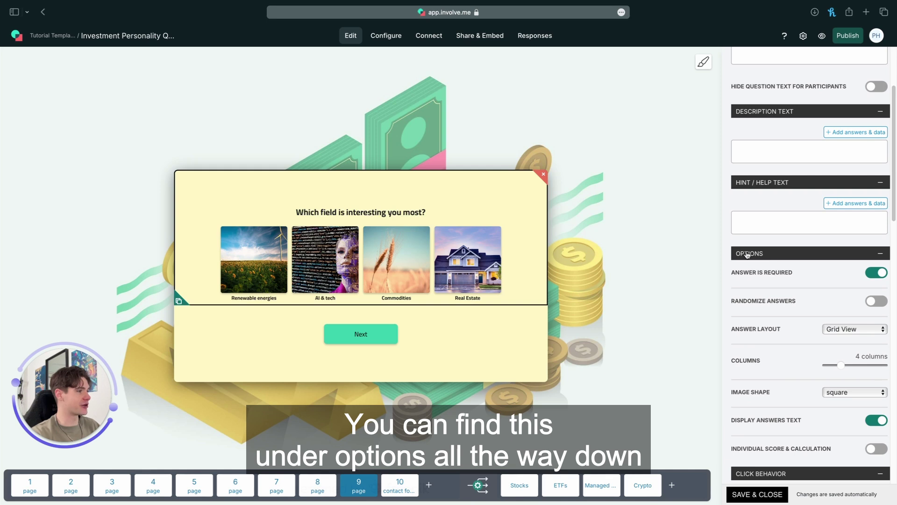
left_click(874, 449)
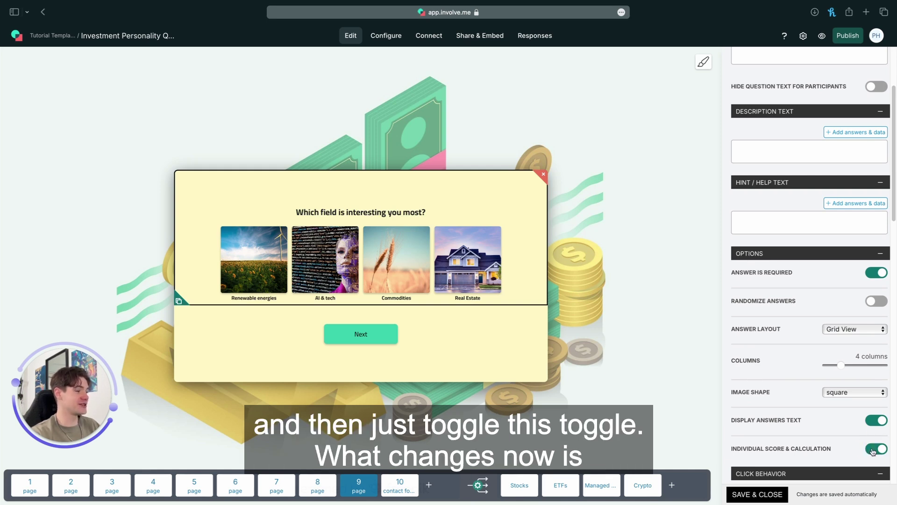
scroll(739, 151, "down", 10)
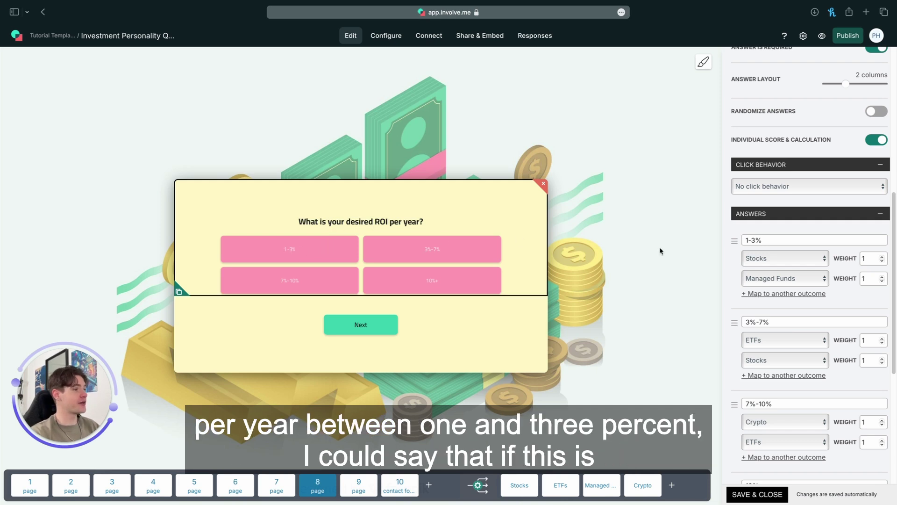
Step: Map the 1-3% answer of the desired ROI question additionally to the ETFs outcome with a weight of -2
left_click(771, 294)
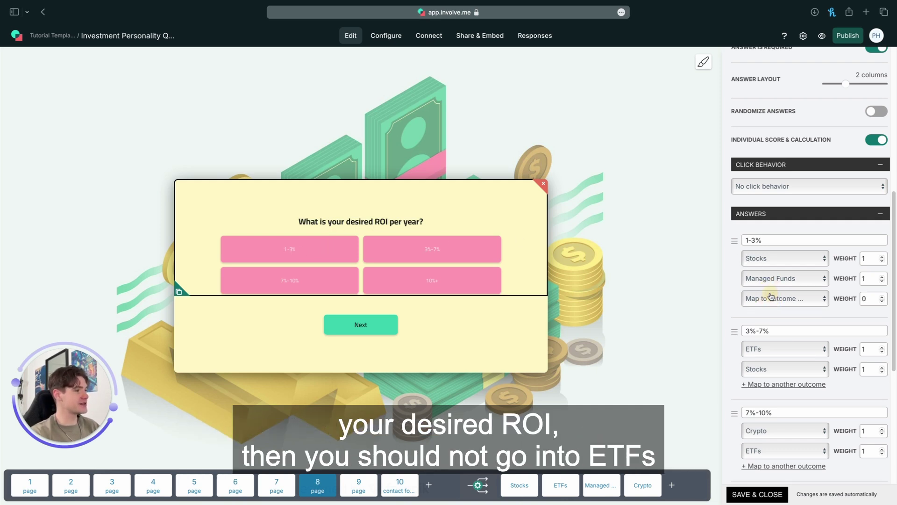
left_click(772, 300)
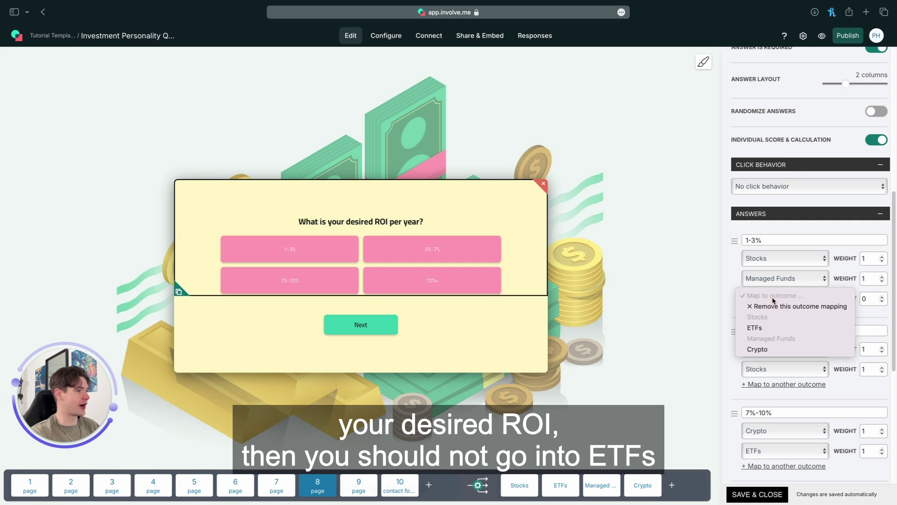
left_click(762, 326)
left_click(869, 298)
key("BackSpace")
type("-2")
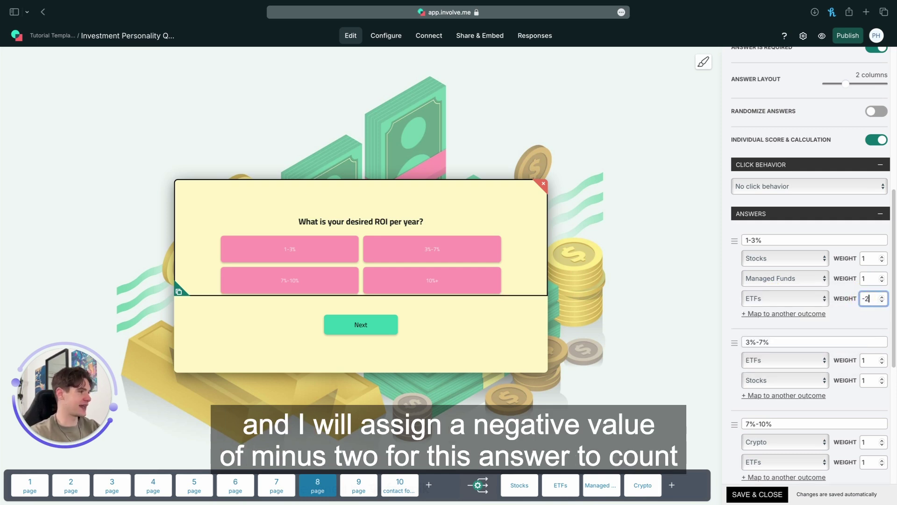
left_click(785, 174)
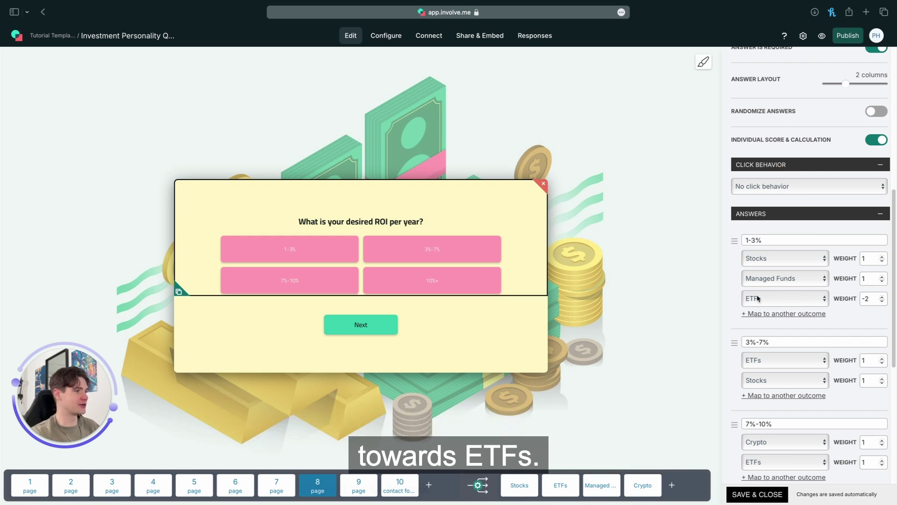
Step: Set the ETFs weight of the 3%-7% answer to 1000
scroll(816, 304, "up", 3)
scroll(833, 321, "down", 5)
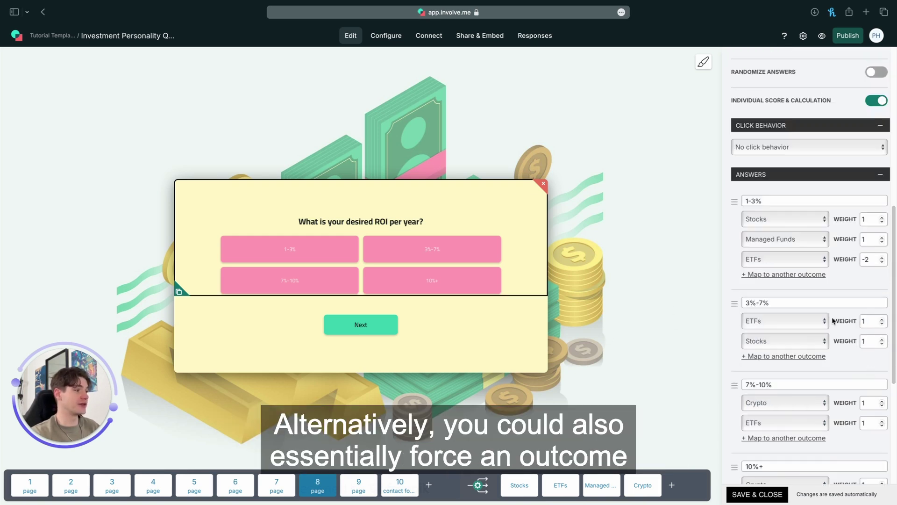
scroll(833, 320, "down", 2)
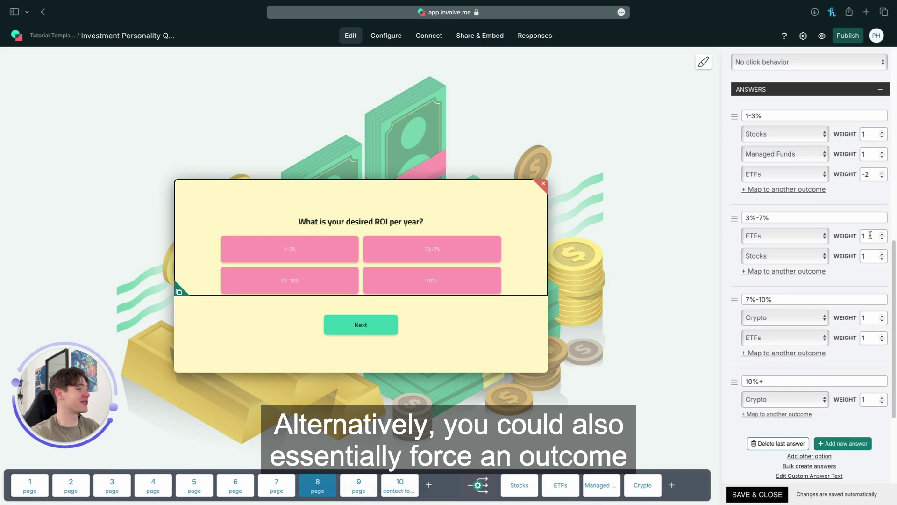
double_click(870, 235)
type("1000")
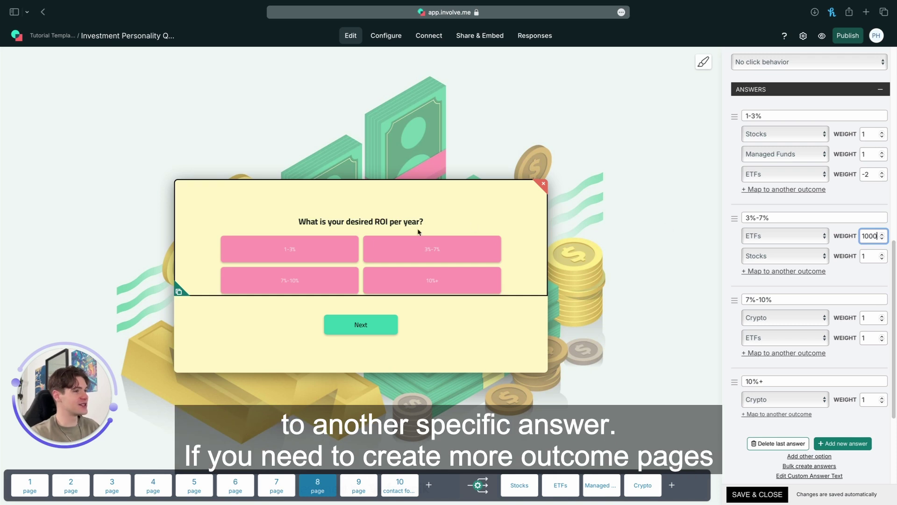
Step: Leave the ROI question's settings and add a new outcome page after Crypto
left_click(601, 318)
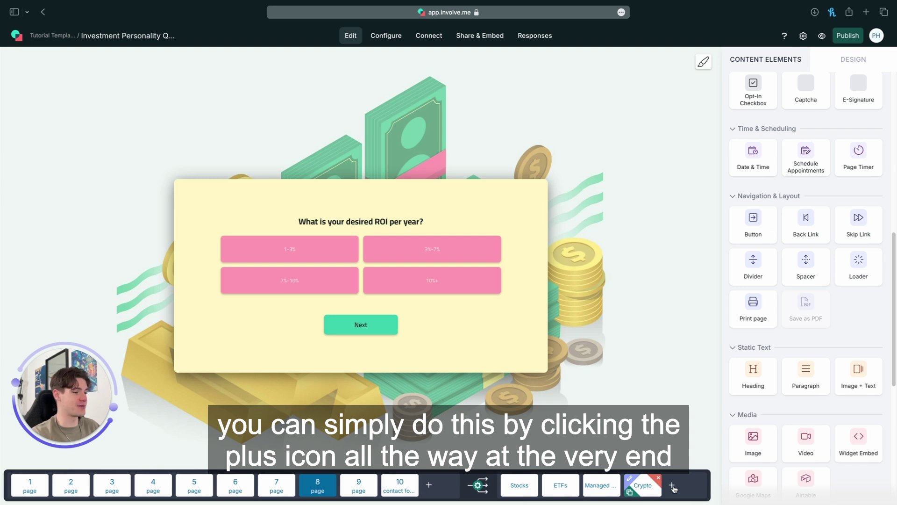
left_click(673, 487)
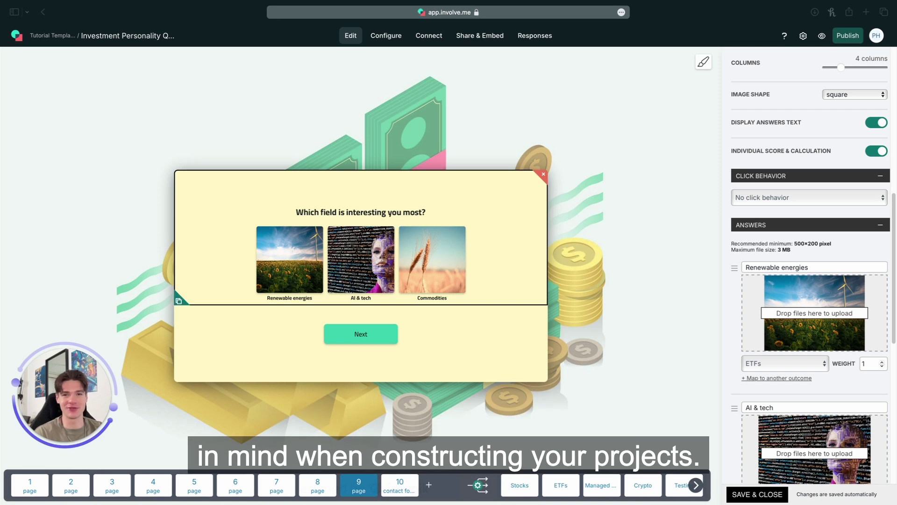
Step: Open the outcome settings and examine which answers and weights are connected to each outcome
mouse_move(477, 460)
left_mouse_down()
mouse_move(486, 501)
mouse_move(492, 457)
left_mouse_up()
left_click(477, 485)
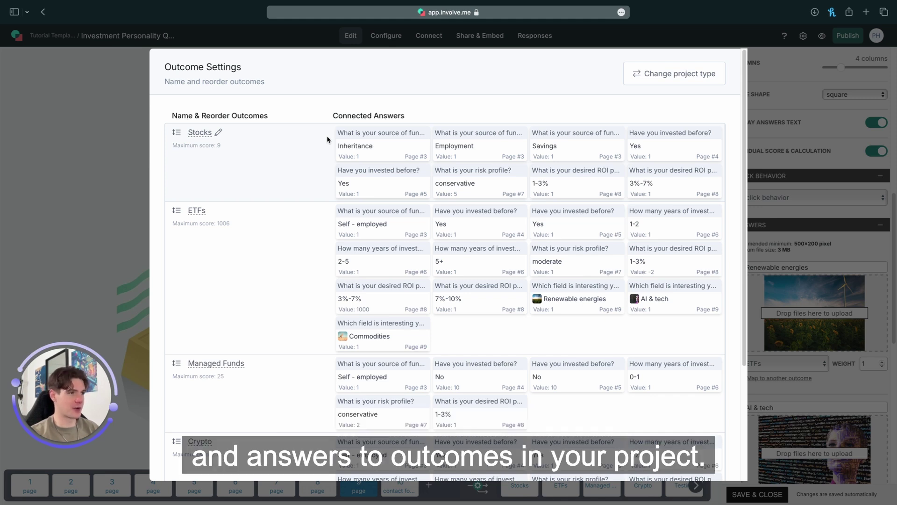
mouse_move(621, 55)
left_mouse_down()
mouse_move(645, 104)
mouse_move(720, 103)
left_mouse_up()
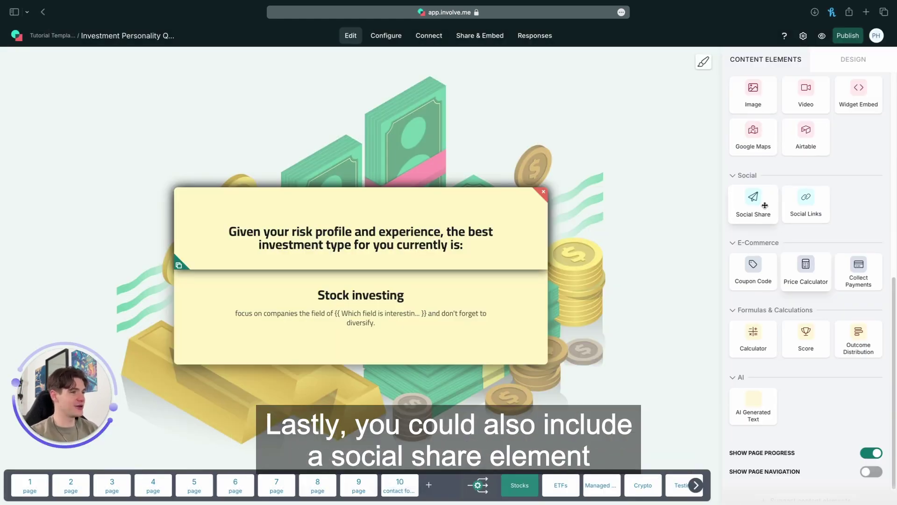
Step: Add a Social Share element at the bottom of the Stocks outcome page
left_click_drag(764, 206, 459, 362)
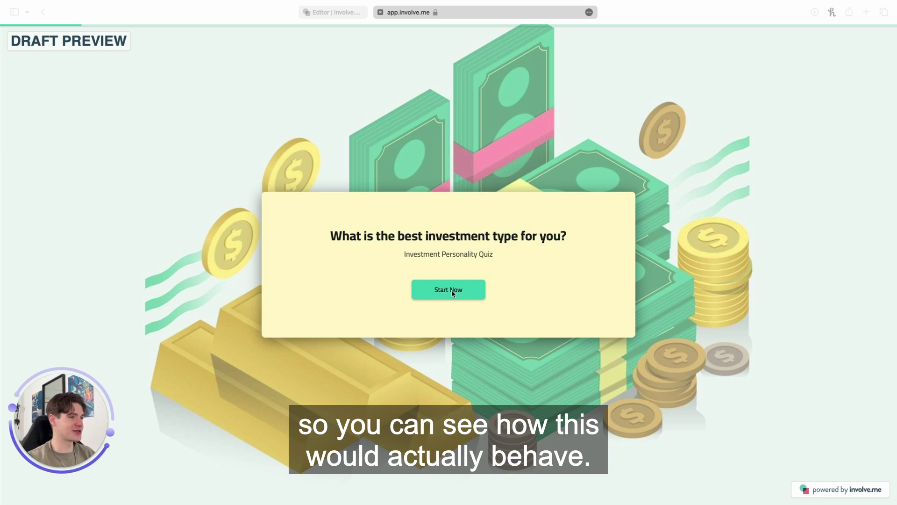
Step: Start the quiz in the draft preview, choose about 206 $ as the monthly investment and Self-employed as the source of funds
left_click(451, 290)
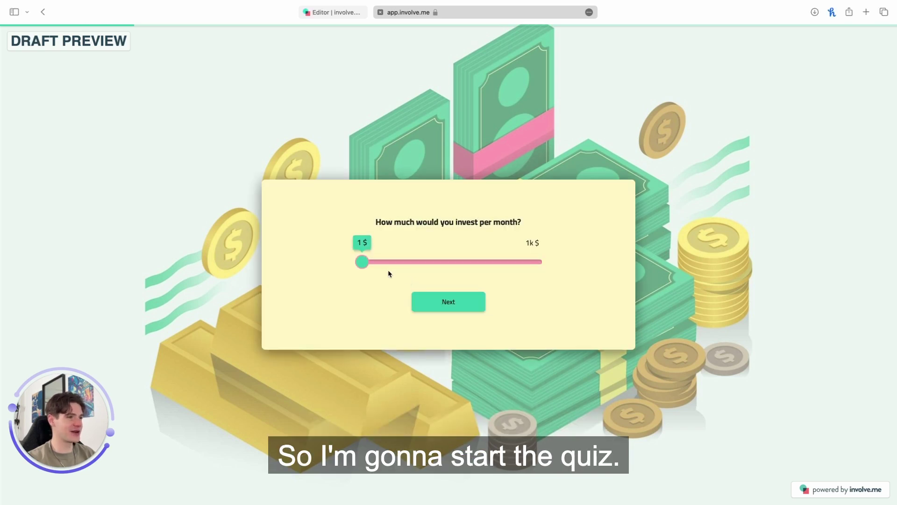
mouse_move(392, 265)
left_mouse_down()
mouse_move(502, 265)
mouse_move(398, 268)
left_mouse_up()
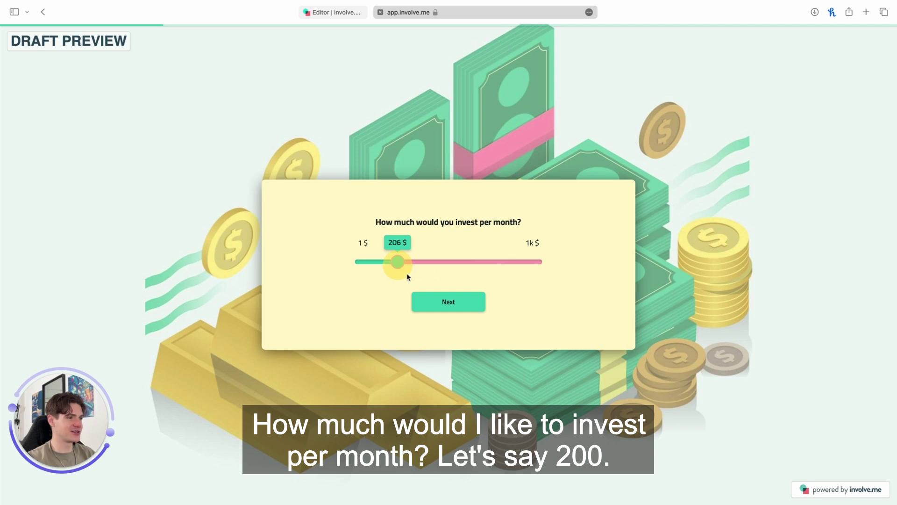
left_click(441, 302)
left_click(390, 271)
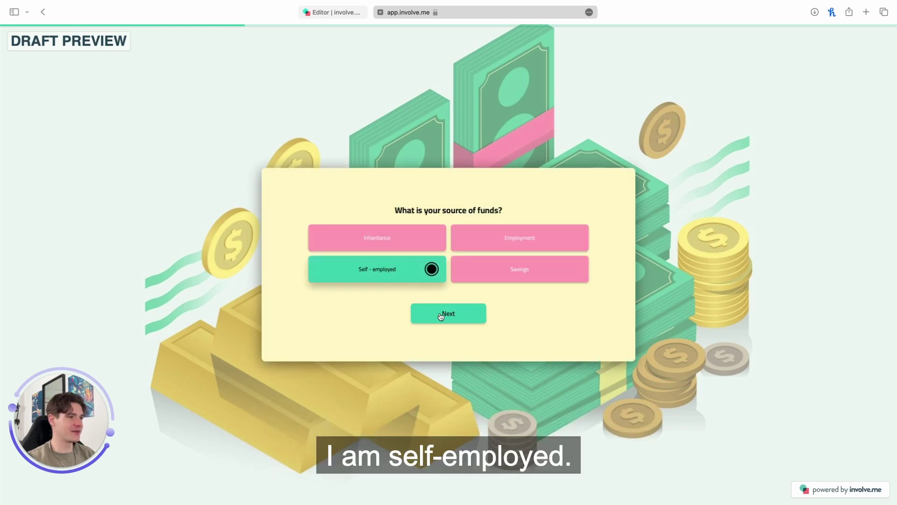
left_click(439, 320)
Step: Answer Yes to having invested before and choose 1-2 years of investment experience
left_click(460, 280)
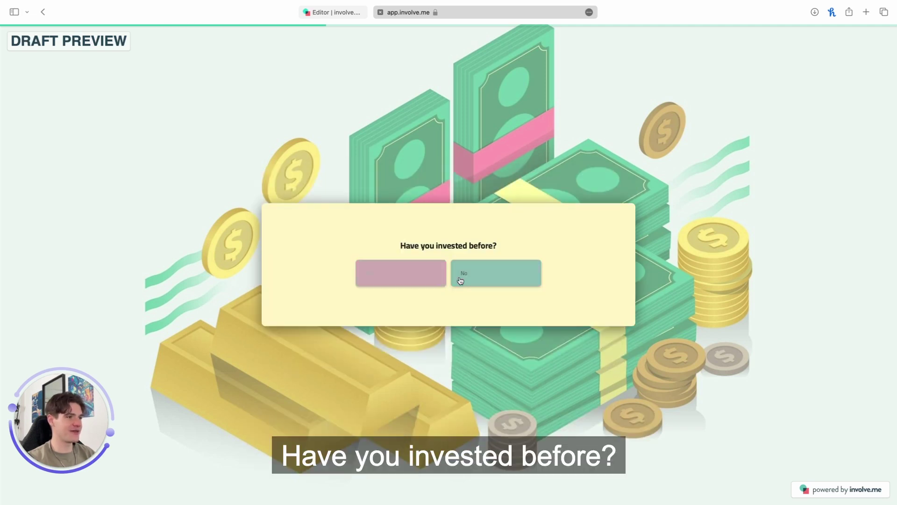
left_click(427, 279)
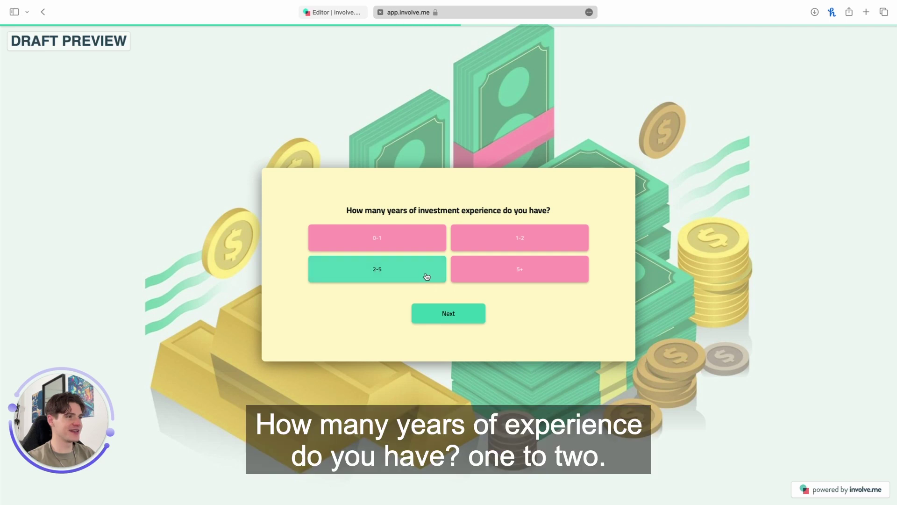
left_click(471, 241)
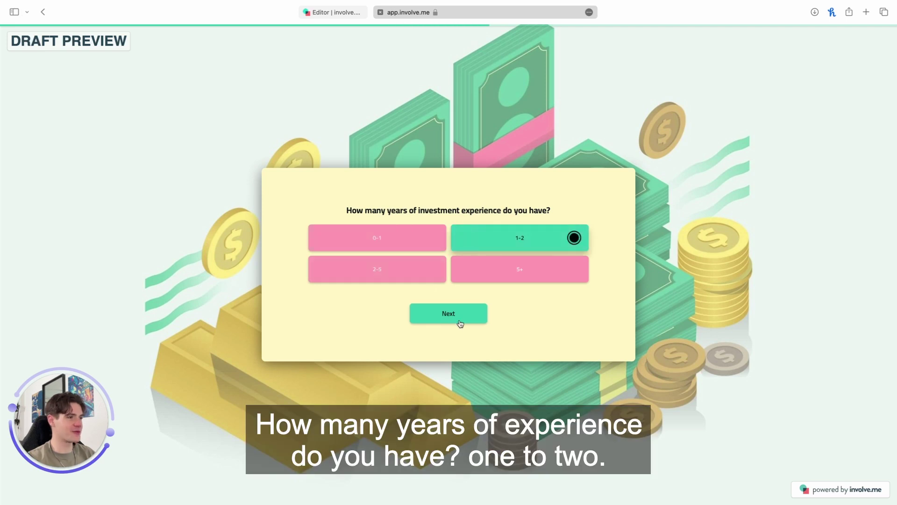
left_click(460, 323)
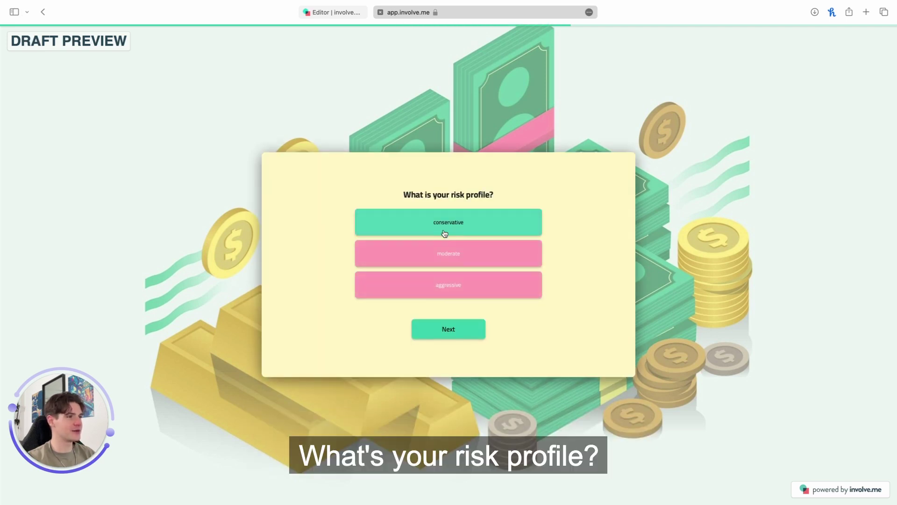
Step: Finish the preview quiz with a moderate risk profile, a desired ROI of 10%+ and Renewable energies as the field of interest
left_click(465, 254)
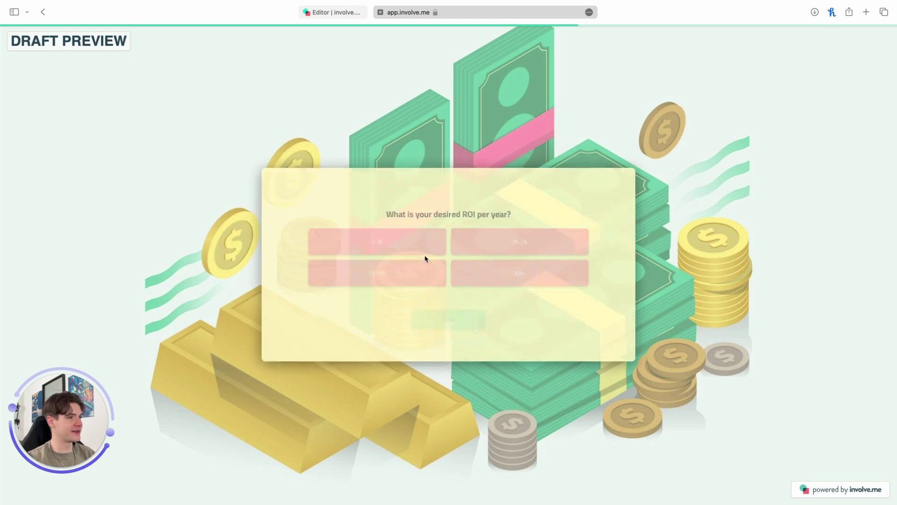
left_click(505, 278)
left_click(444, 314)
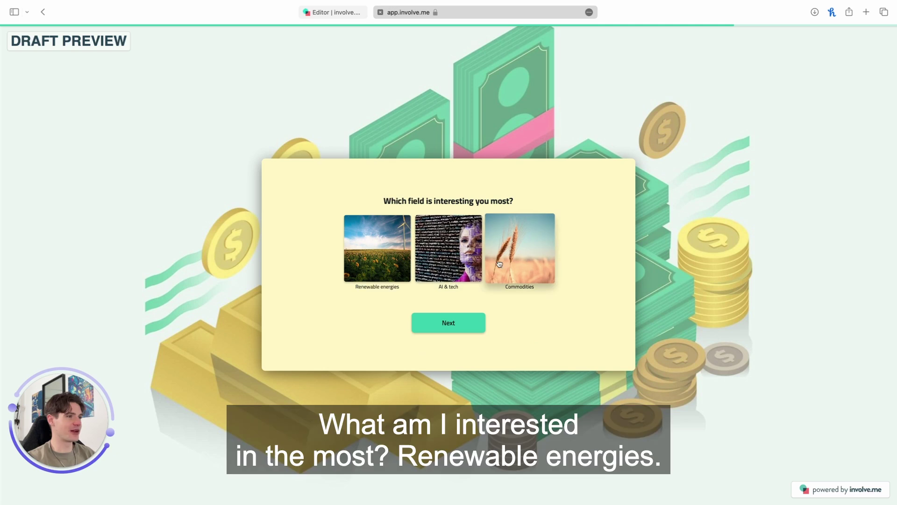
left_click(388, 245)
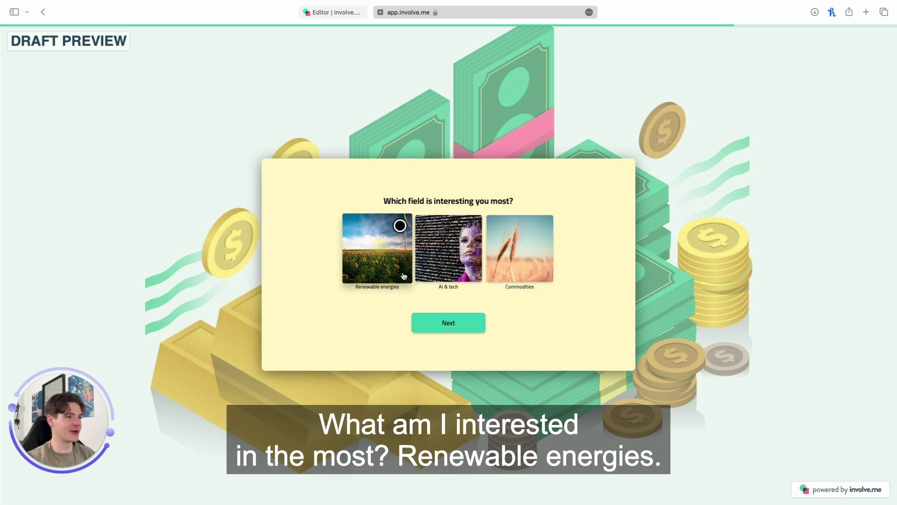
left_click(443, 325)
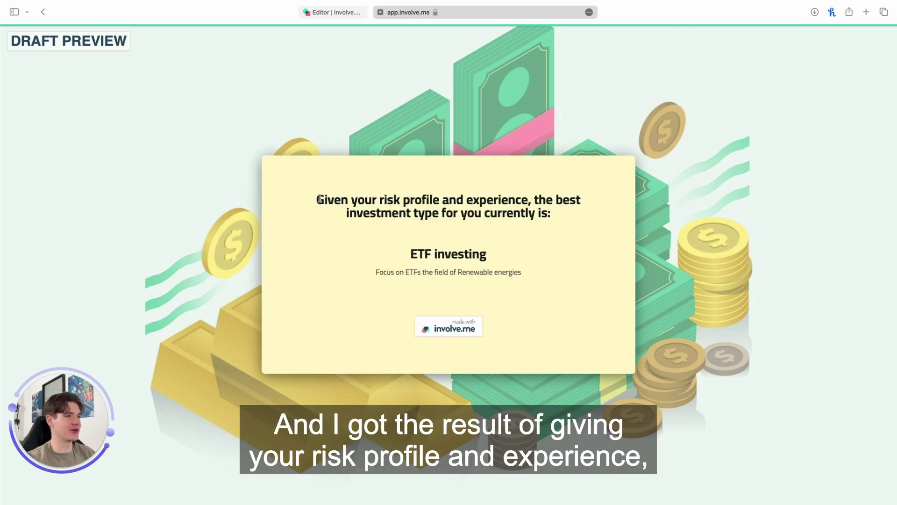